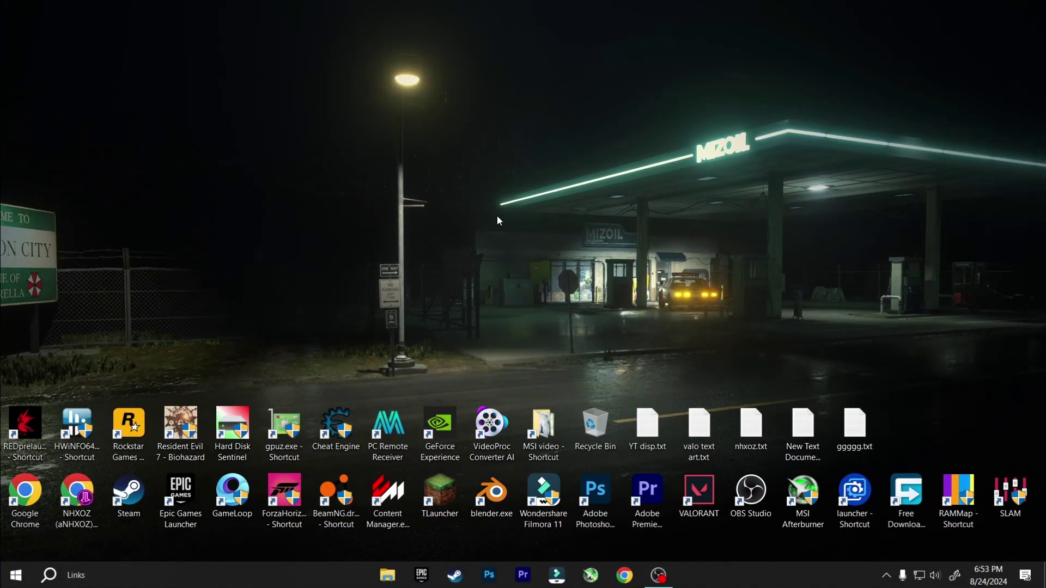
# Step: Turn off Game Bar in the Gaming section of Windows Settings
pyautogui.click(13, 575)
pyautogui.click(12, 514)
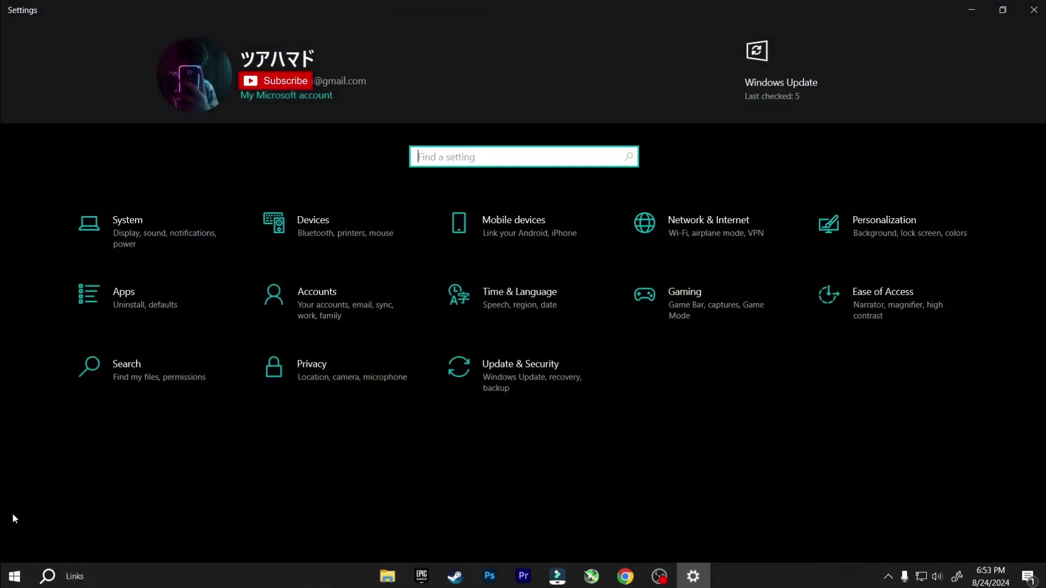
pyautogui.click(679, 318)
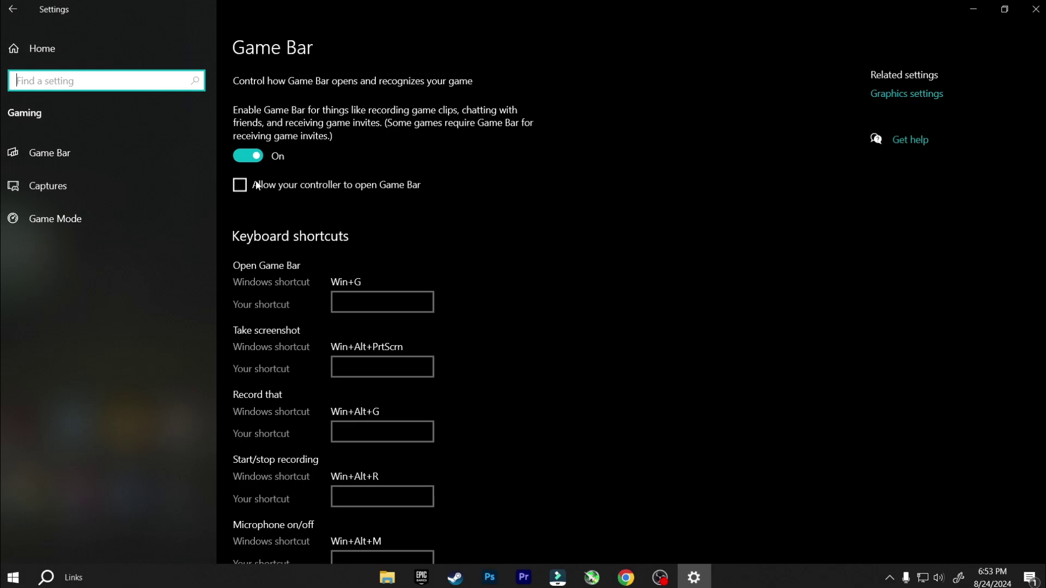
pyautogui.click(250, 156)
pyautogui.click(90, 216)
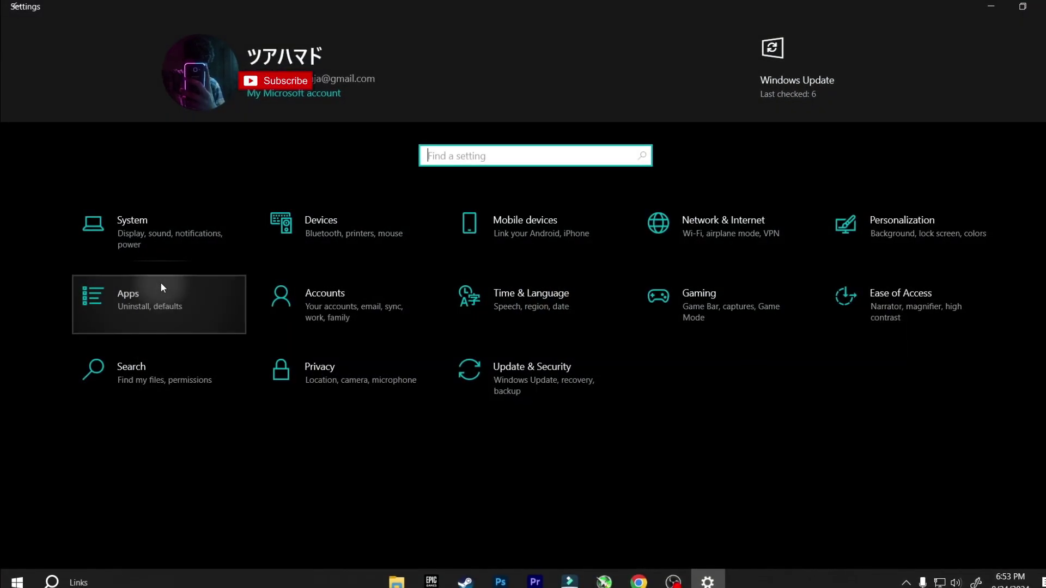
# Step: Disable Bloody7, CCXProcess.exe, Free Download Manager, Java Update Scheduler and TranslucentTB at startup
pyautogui.click(161, 285)
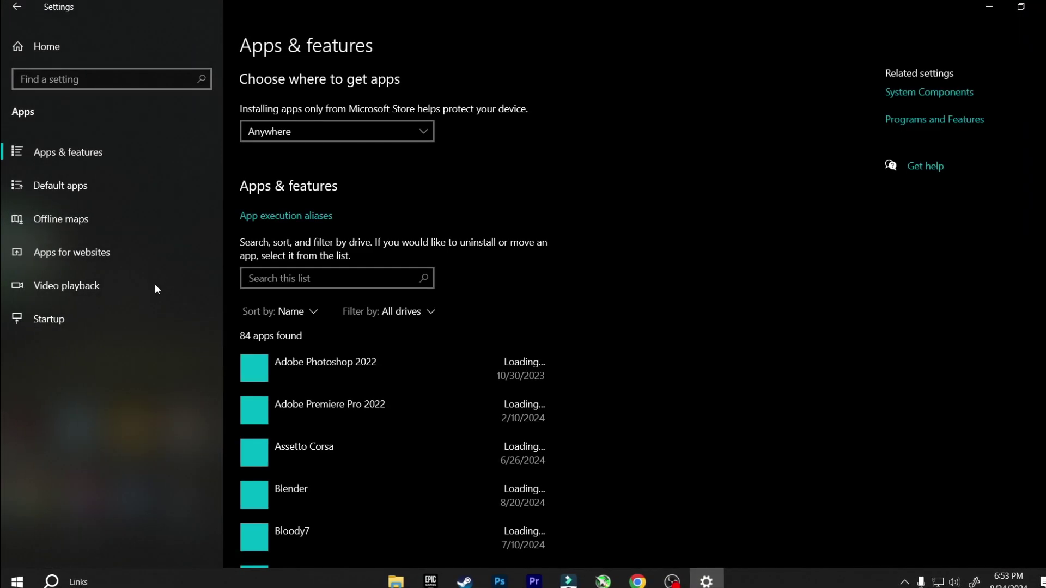
pyautogui.click(83, 321)
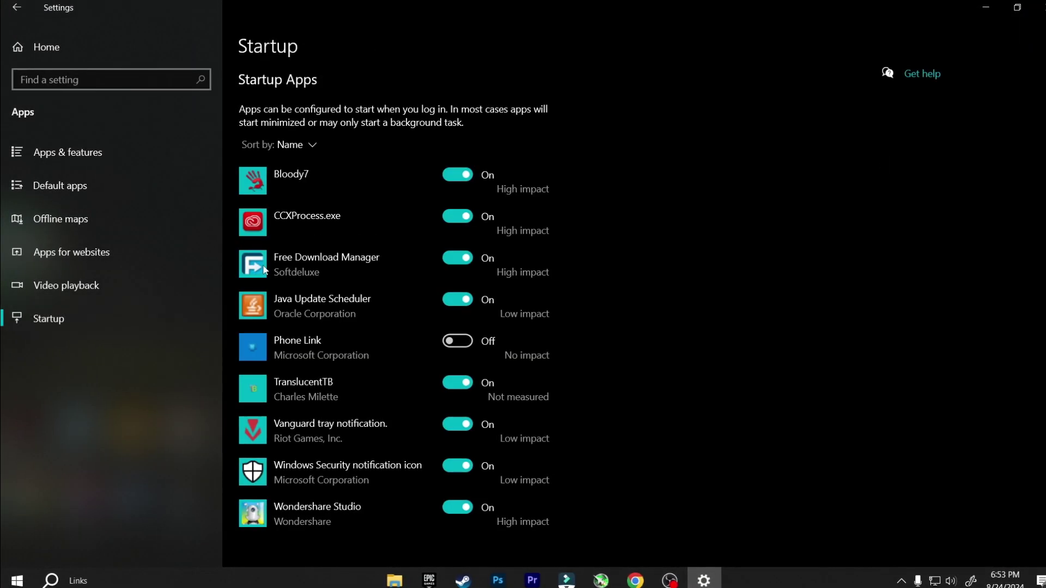
pyautogui.click(462, 175)
pyautogui.click(451, 219)
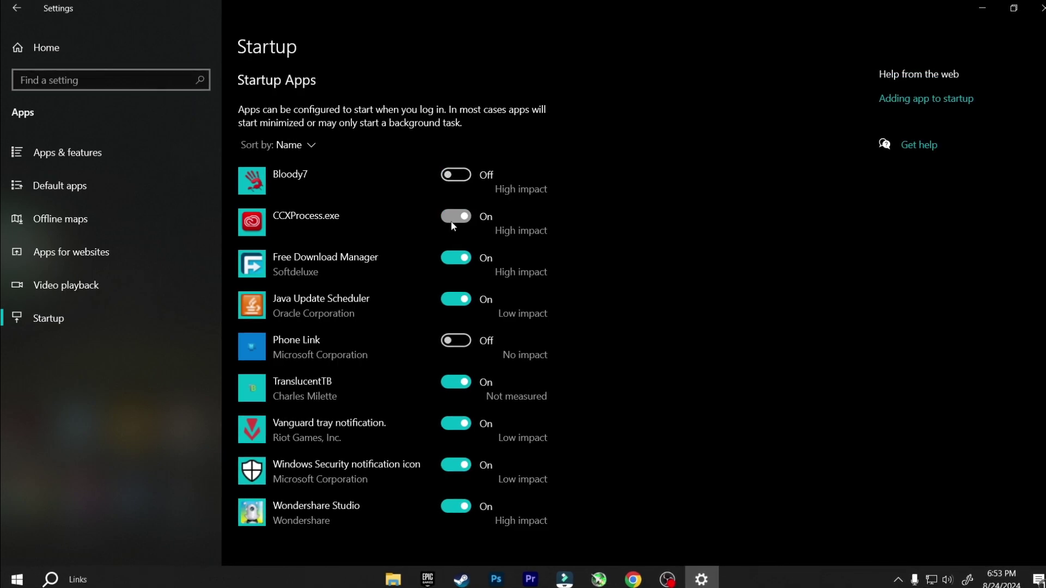
pyautogui.click(454, 259)
pyautogui.click(459, 303)
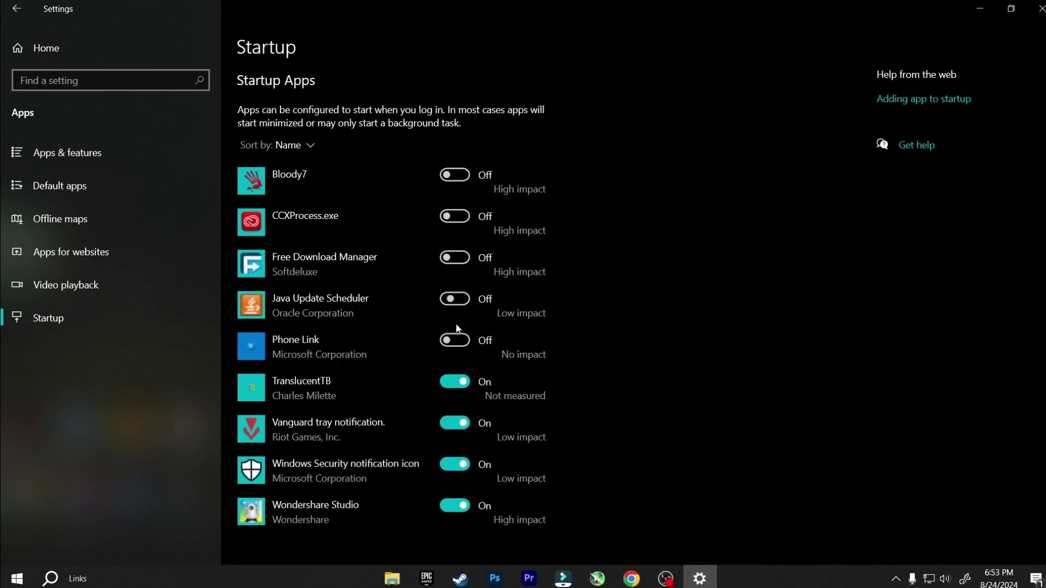
pyautogui.click(454, 381)
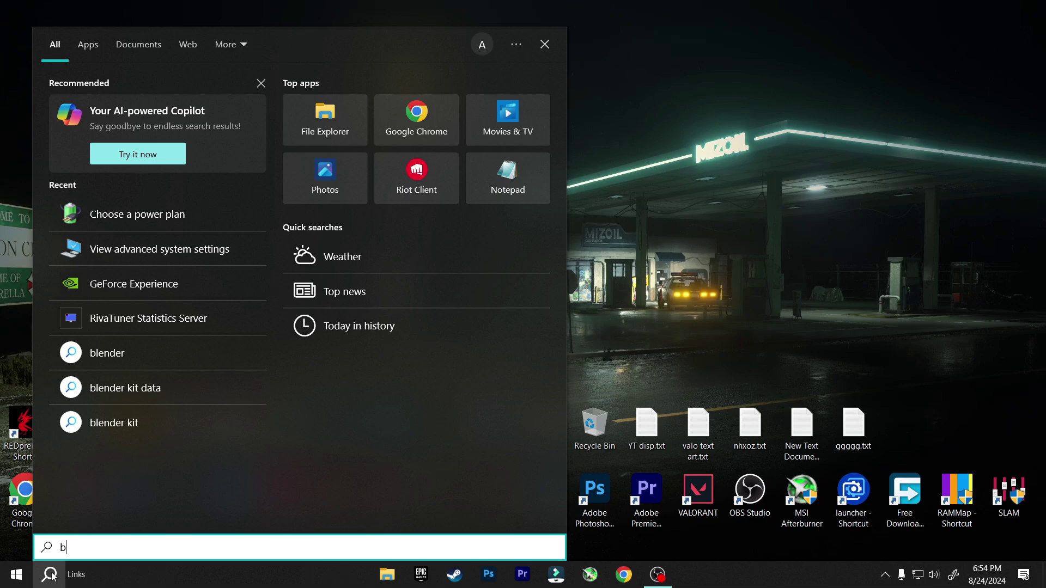
pyautogui.write('ackground apps')
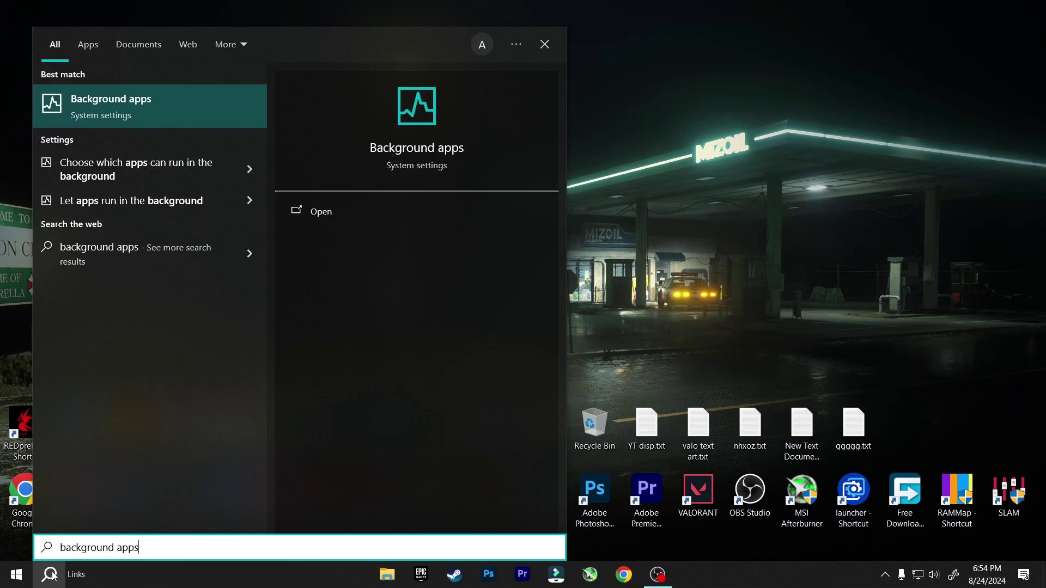
# Step: Switch off 'Let apps run in the background' on the Background apps page
pyautogui.click(160, 116)
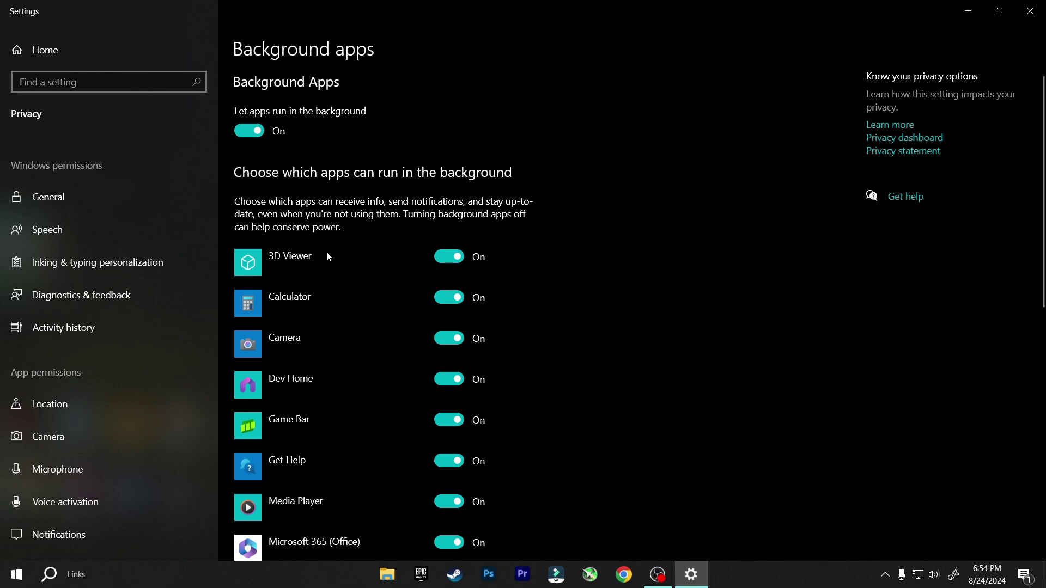
pyautogui.click(250, 131)
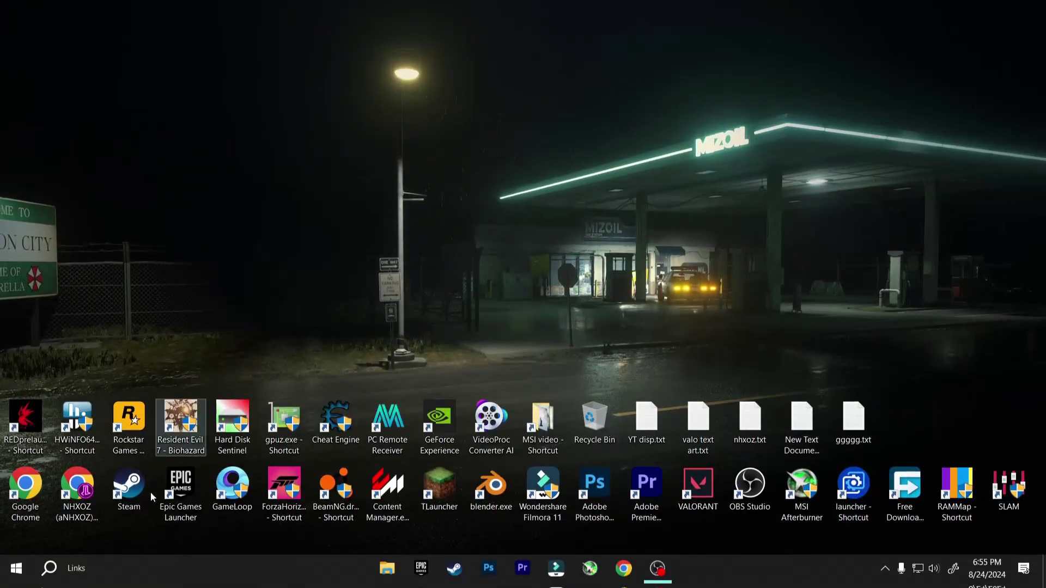
# Step: Apply best-performance visual effects, keeping smooth fonts, window contents while dragging, and thumbnails
pyautogui.click(50, 574)
pyautogui.write('advan')
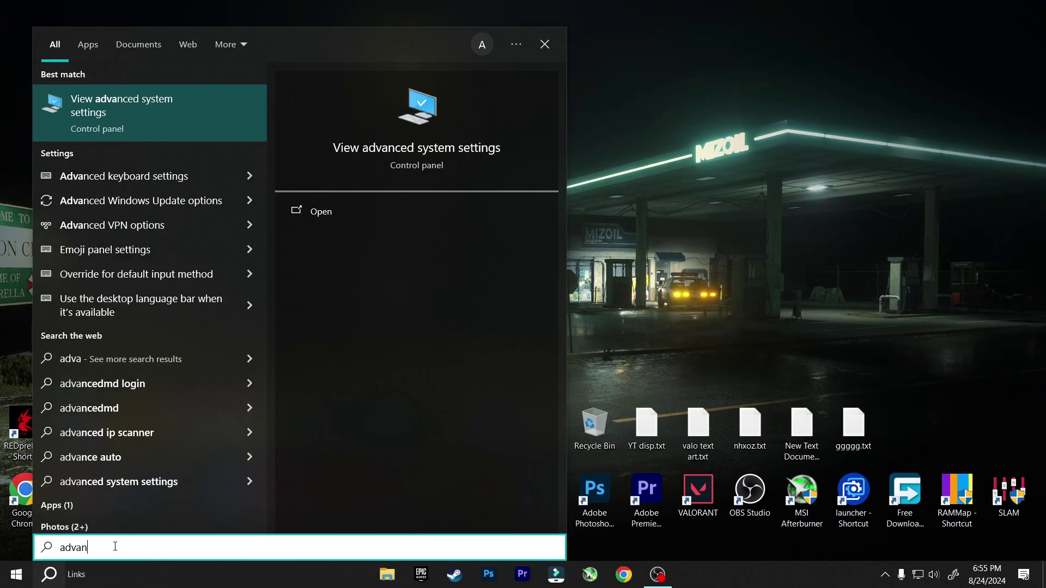
pyautogui.write('ced')
pyautogui.click(175, 109)
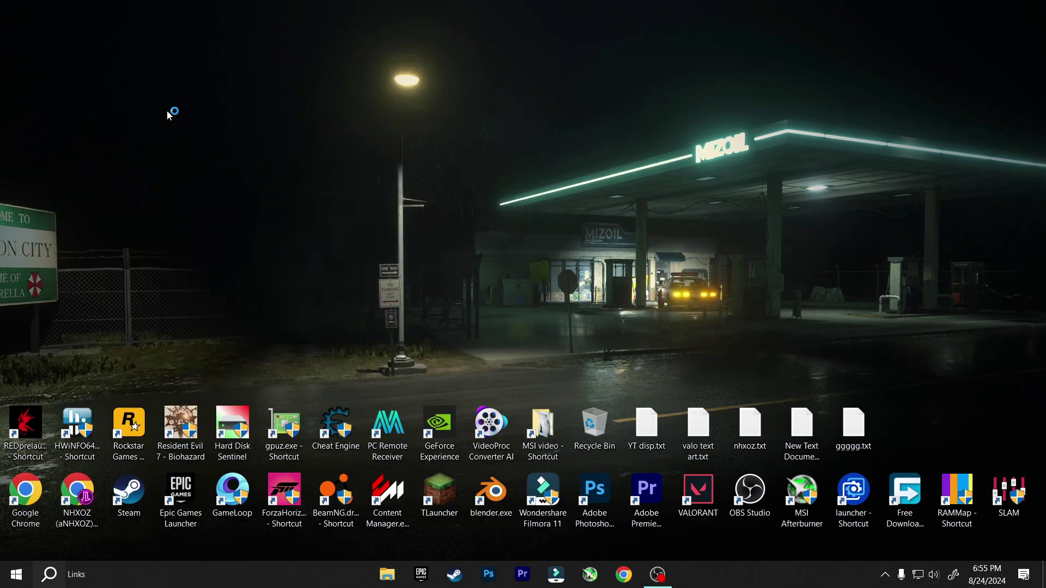
pyautogui.click(302, 161)
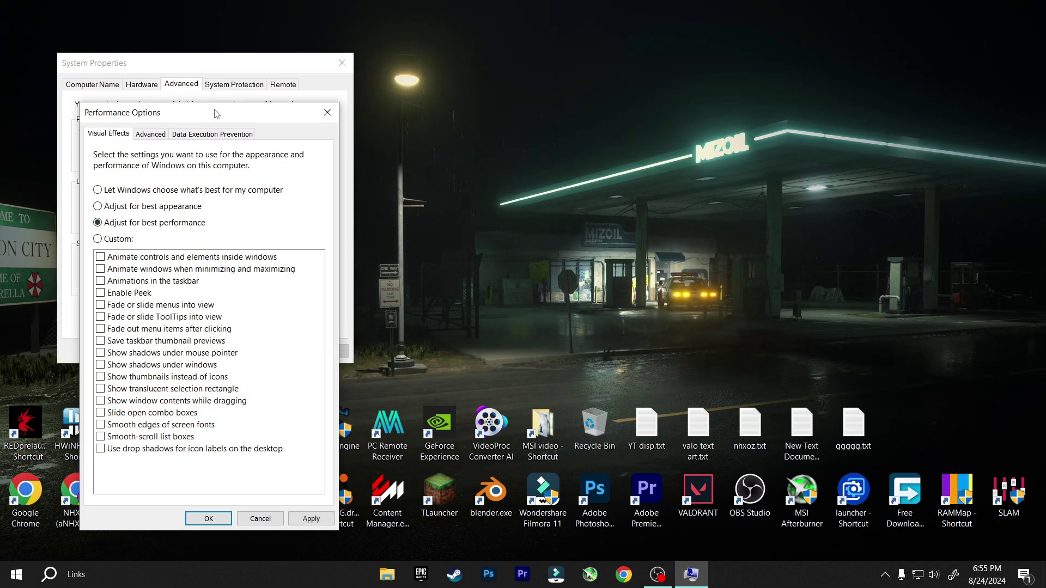
pyautogui.moveTo(215, 114); pyautogui.dragTo(237, 85)
pyautogui.click(125, 397)
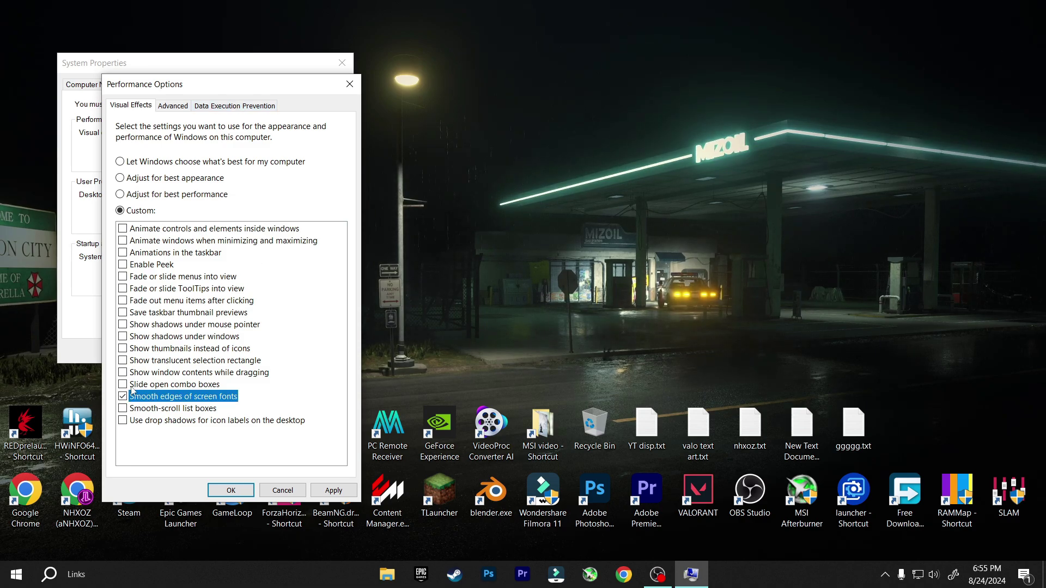
pyautogui.click(131, 373)
pyautogui.click(123, 349)
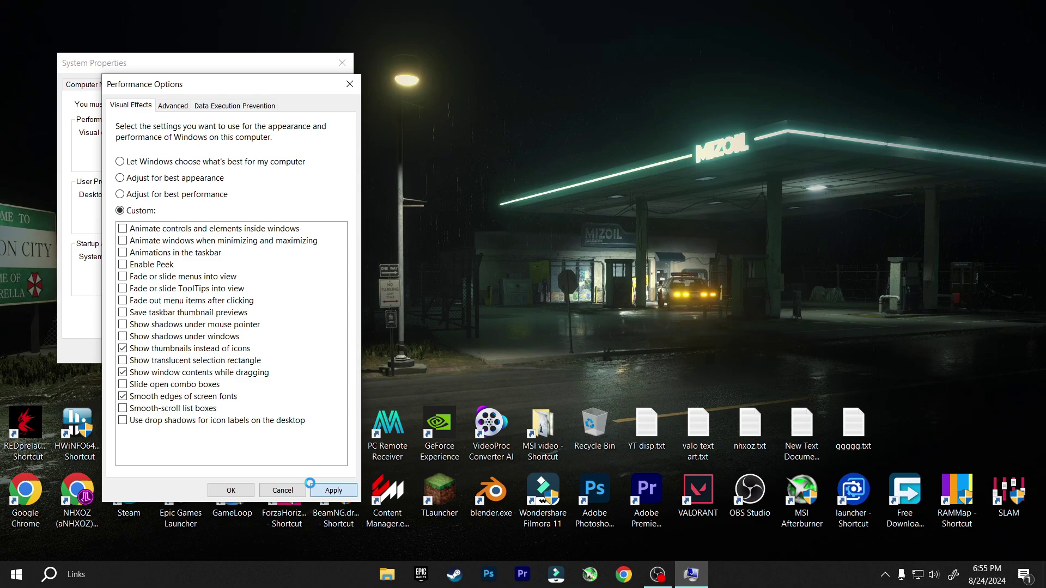
pyautogui.click(325, 490)
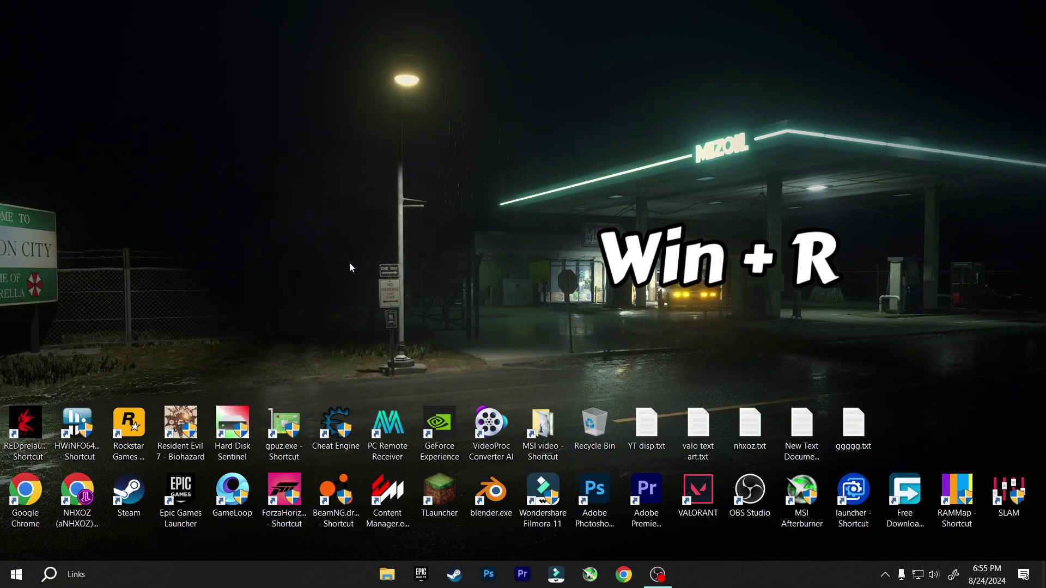
# Step: Open the Temp folder from the Run prompt
pyautogui.press('super+r')
pyautogui.moveTo(82, 406); pyautogui.dragTo(233, 283)
pyautogui.click(268, 352)
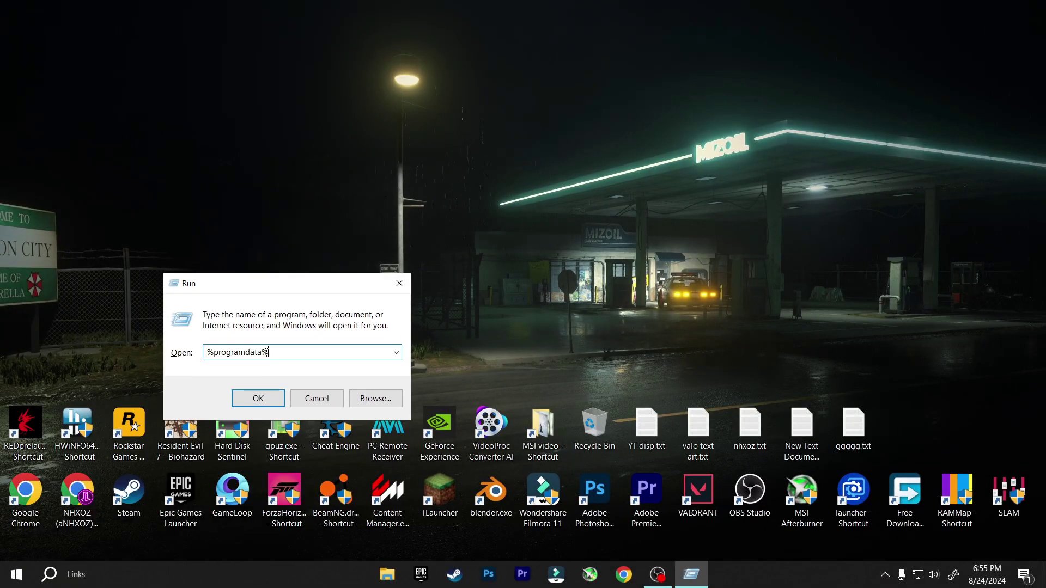
pyautogui.doubleClick(217, 352)
pyautogui.press('BackSpace')
pyautogui.write('temp%')
pyautogui.click(258, 400)
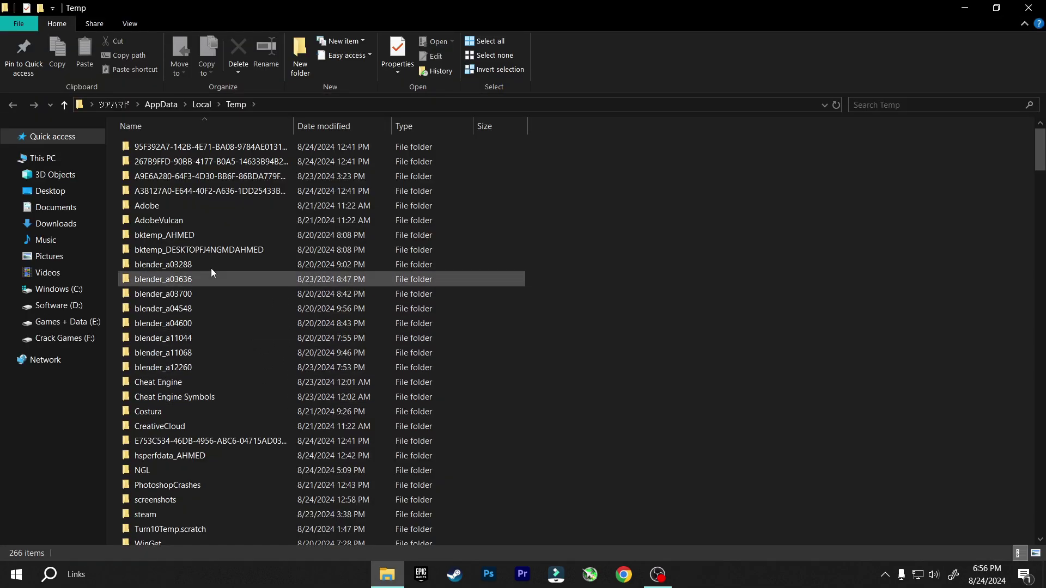
# Step: Delete all items in Temp, skipping the ones still in use
pyautogui.hotkey('ctrl', 'a')
pyautogui.rightClick(284, 161)
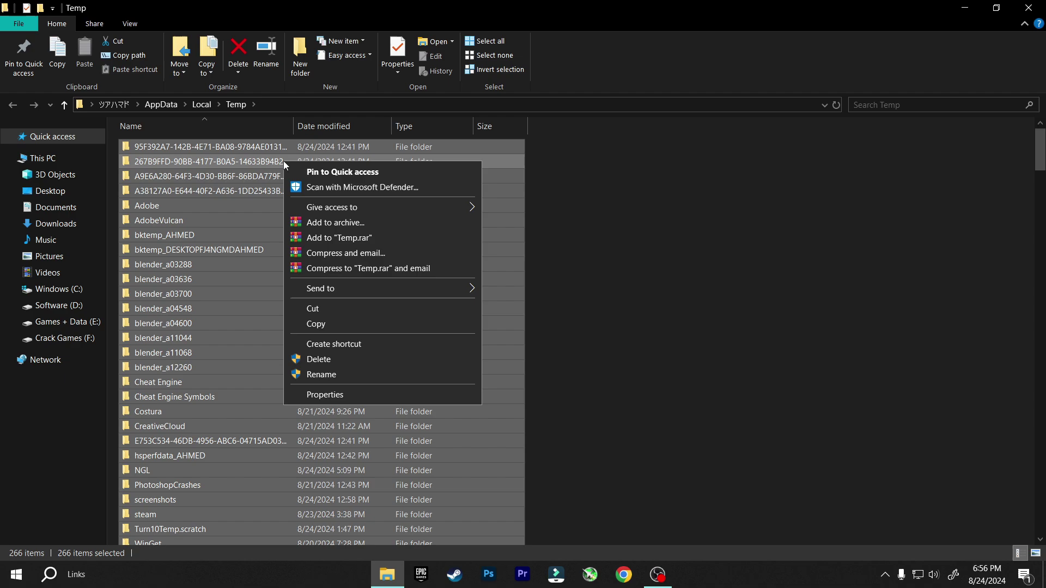
pyautogui.click(330, 358)
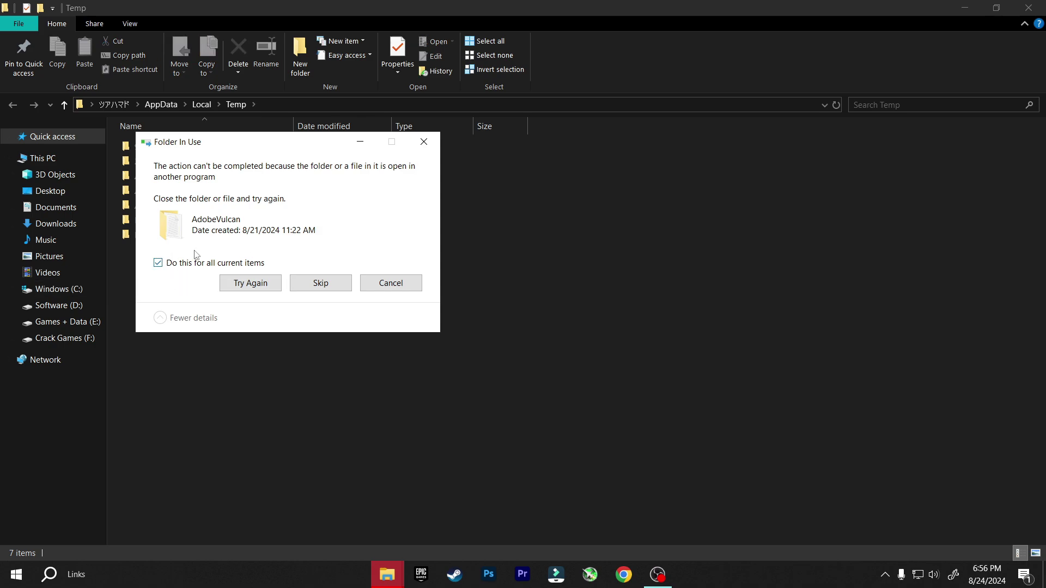
pyautogui.click(329, 284)
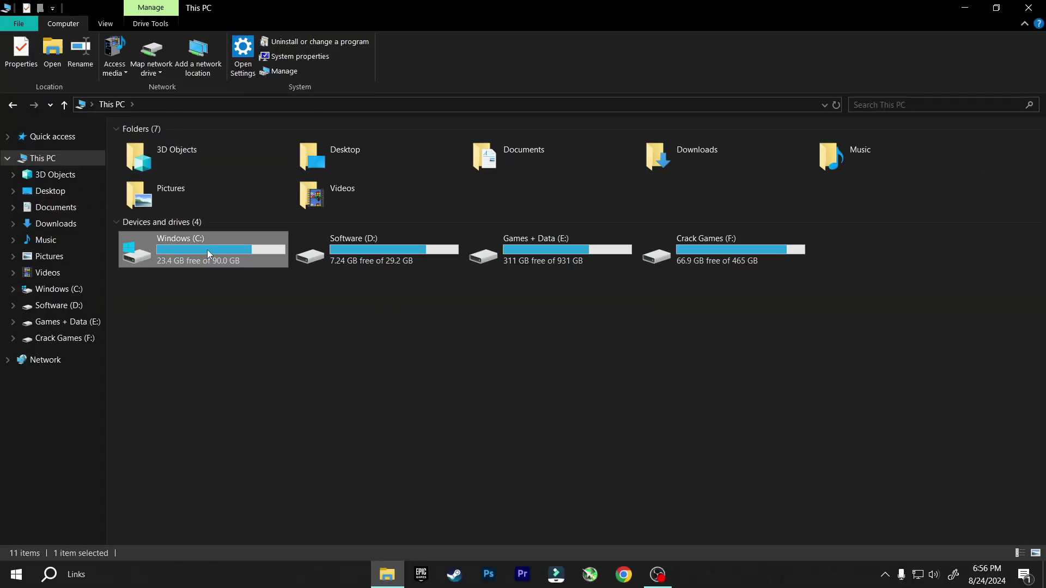
# Step: Run Disk Cleanup on C: with system files included, deleting temporary files, Recycle Bin and thumbnails
pyautogui.click(255, 528)
pyautogui.click(432, 448)
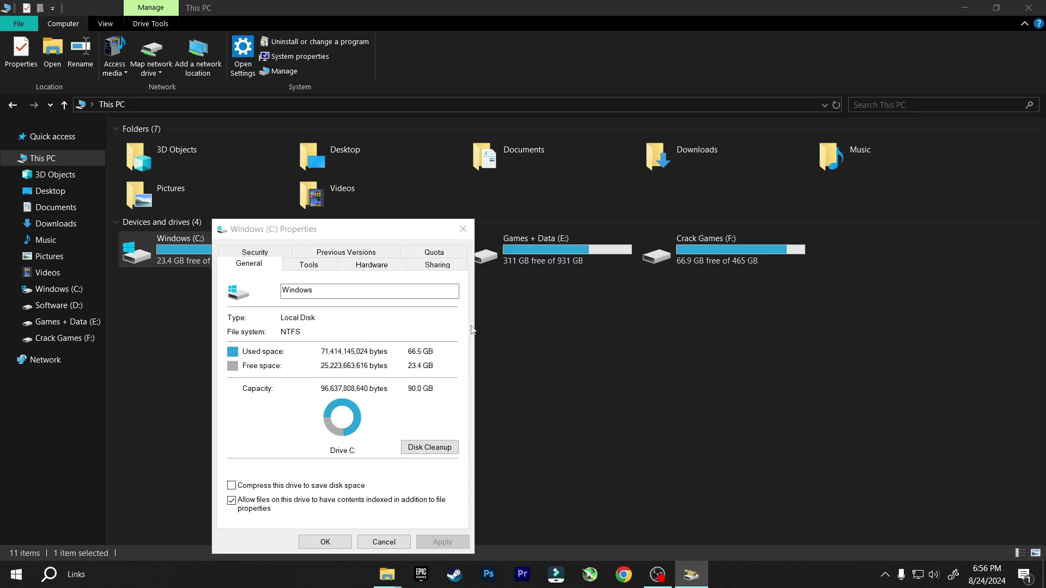
pyautogui.moveTo(269, 107); pyautogui.dragTo(435, 95)
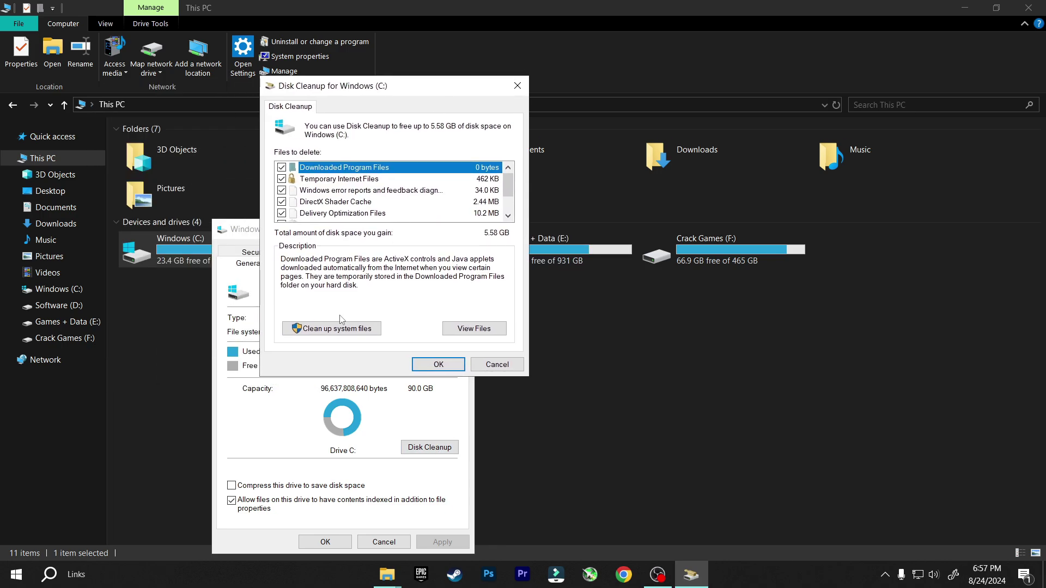
pyautogui.click(323, 330)
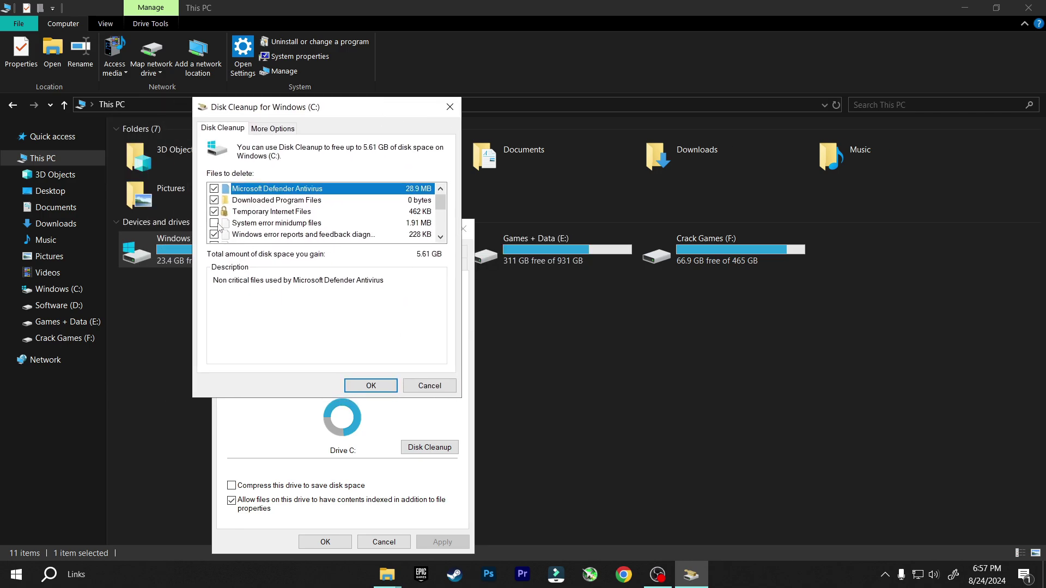
pyautogui.scroll(-2, 228, 217)
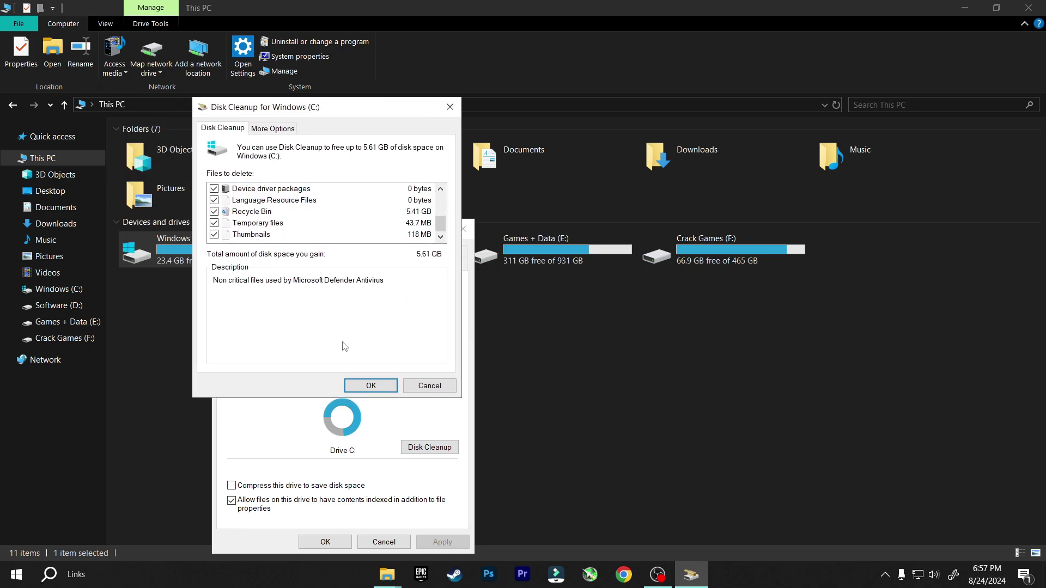
pyautogui.click(379, 387)
pyautogui.click(546, 296)
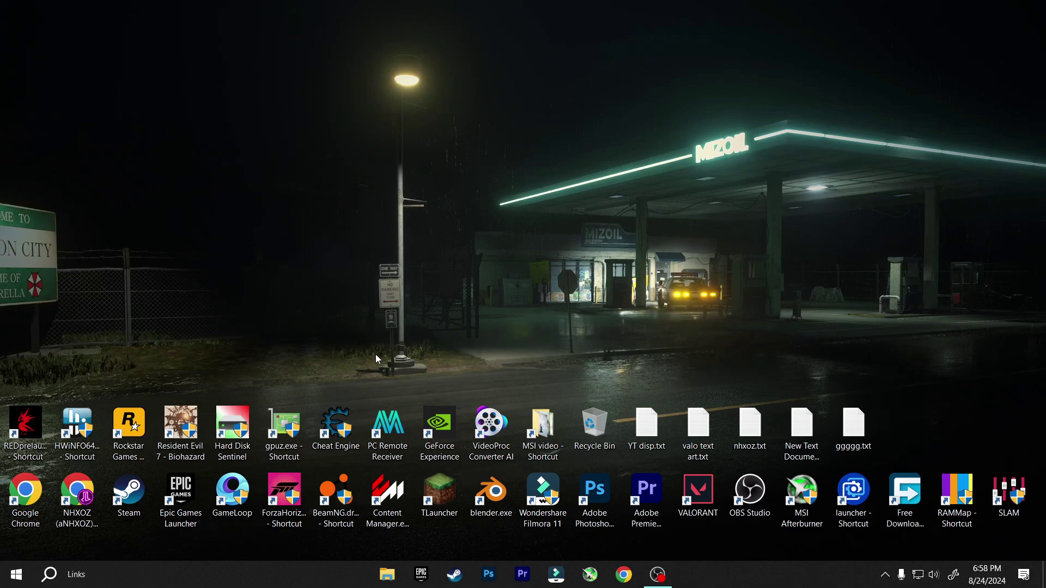
# Step: Run Check for updates on the Windows Update page under Update & Security
pyautogui.click(16, 574)
pyautogui.click(16, 512)
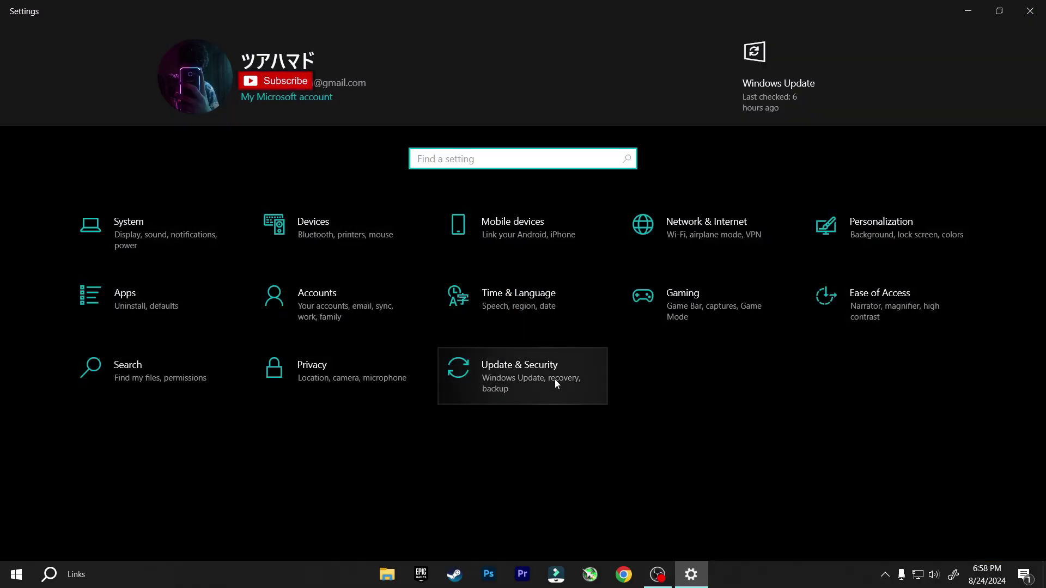
pyautogui.click(555, 379)
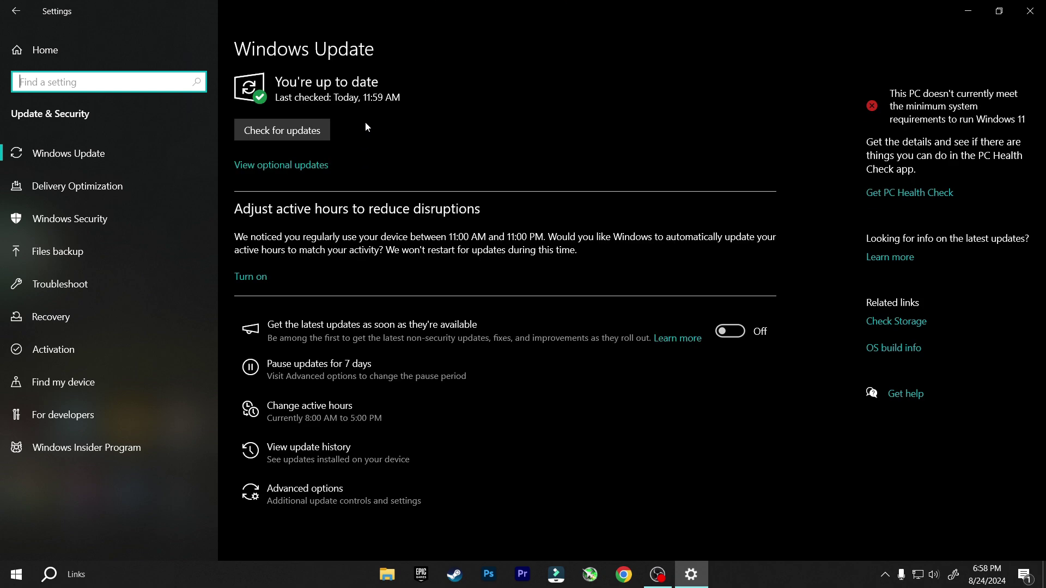
pyautogui.click(288, 127)
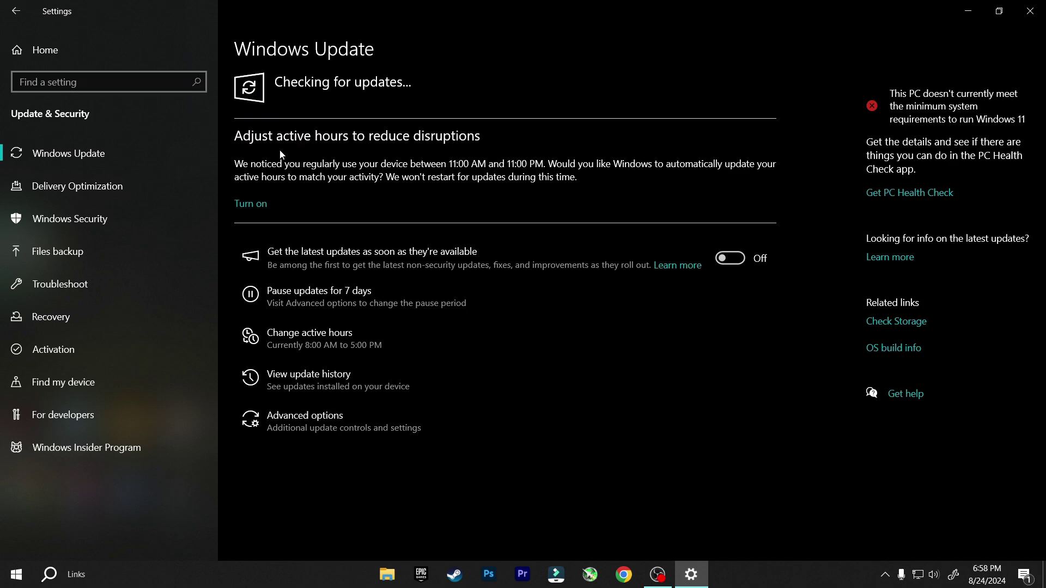
# Step: Confirm High performance is the active power plan in Power Options, then close the window
pyautogui.press('super+d')
pyautogui.click(50, 575)
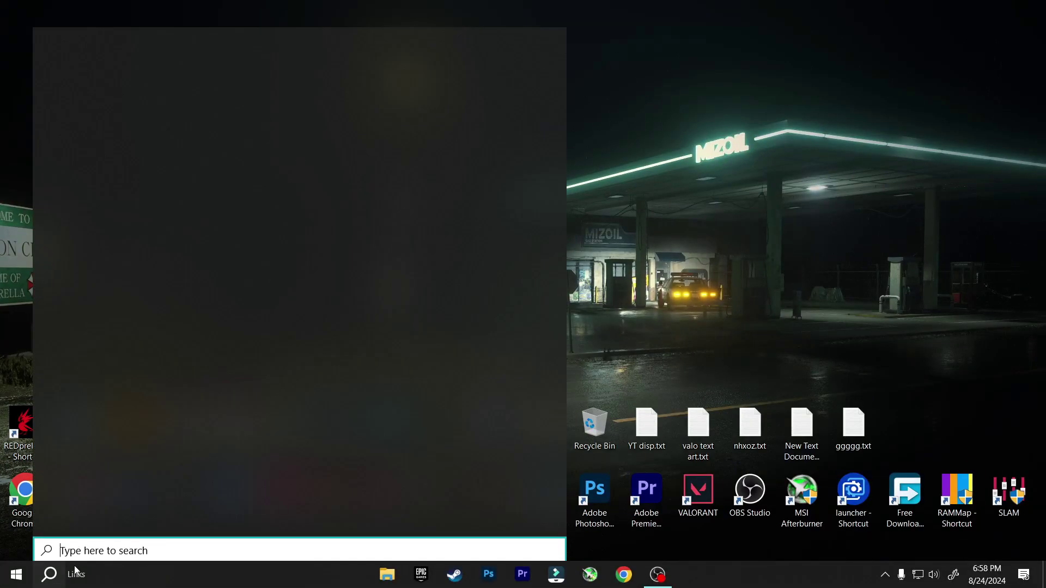
pyautogui.write('power')
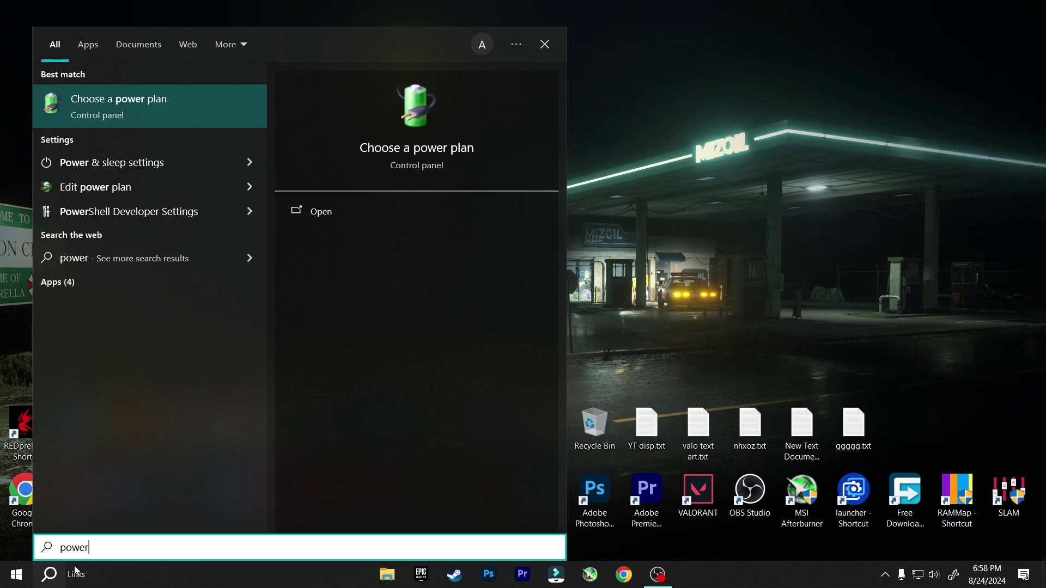
pyautogui.click(180, 110)
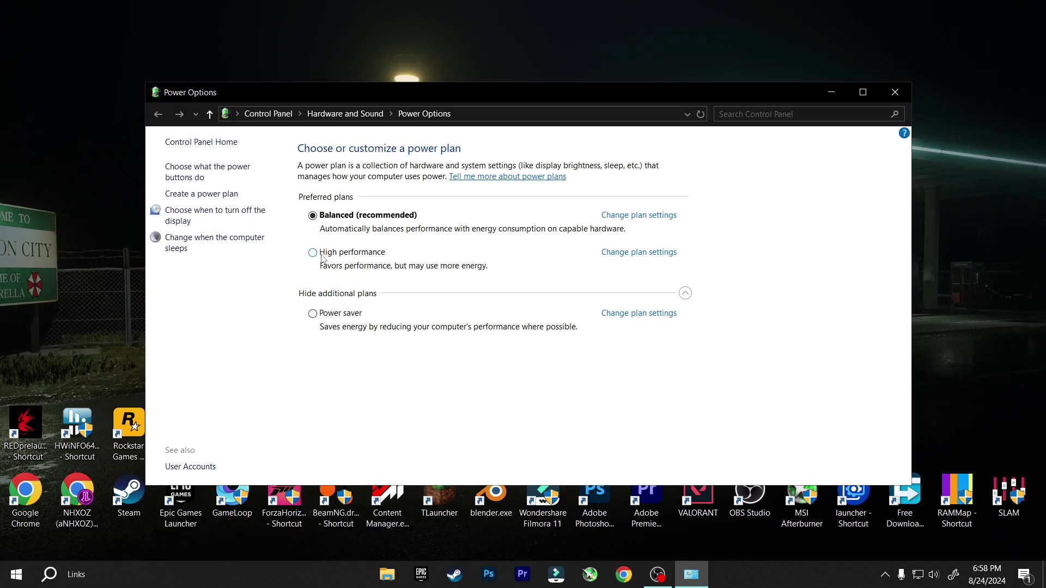
pyautogui.click(214, 196)
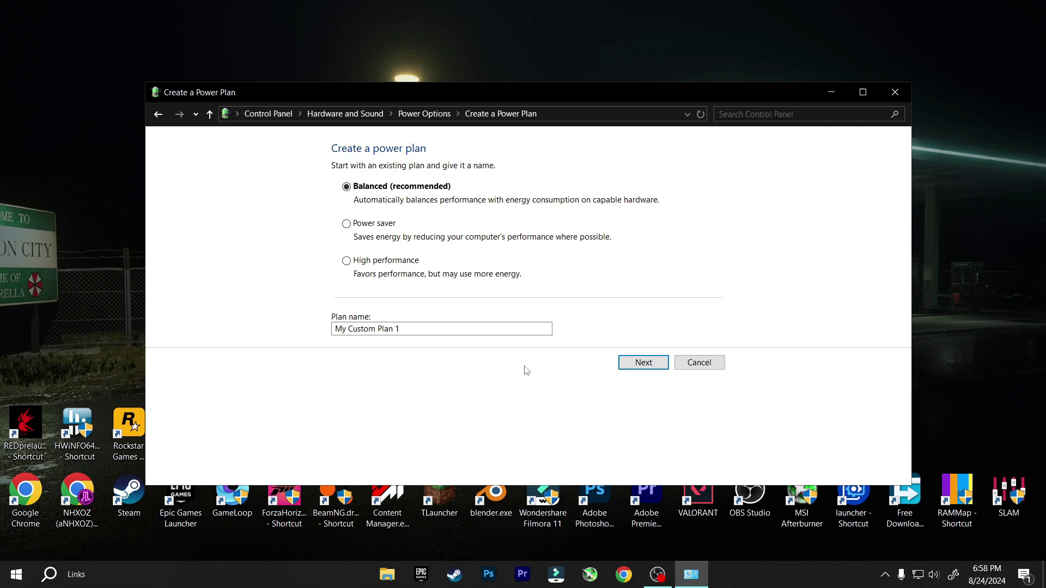
pyautogui.hotkey('alt', 'F4')
# Step: Go to the Taskbar settings page from the taskbar, then to the Colors personalization page
pyautogui.rightClick(285, 585)
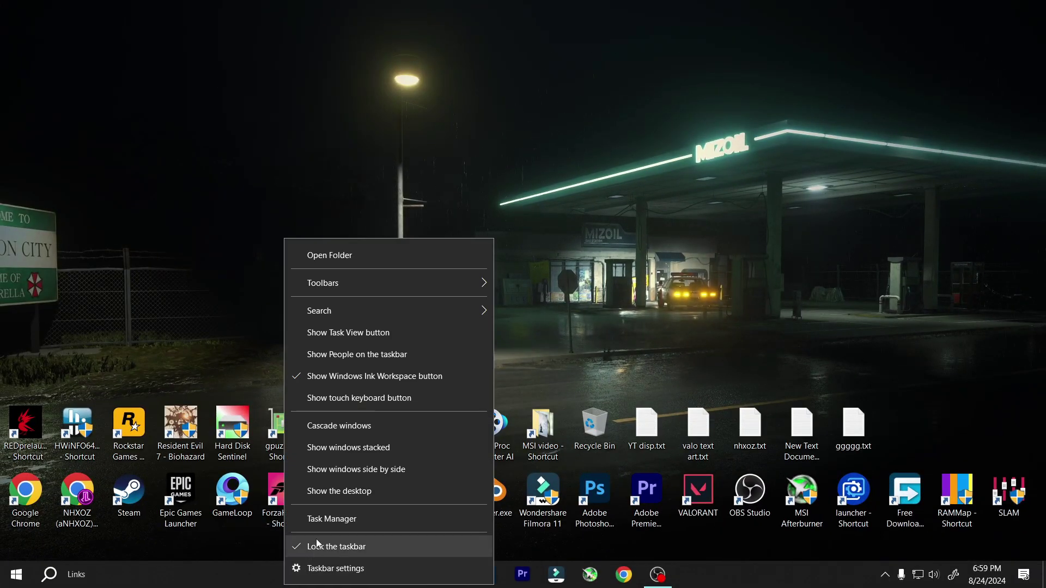
pyautogui.click(331, 565)
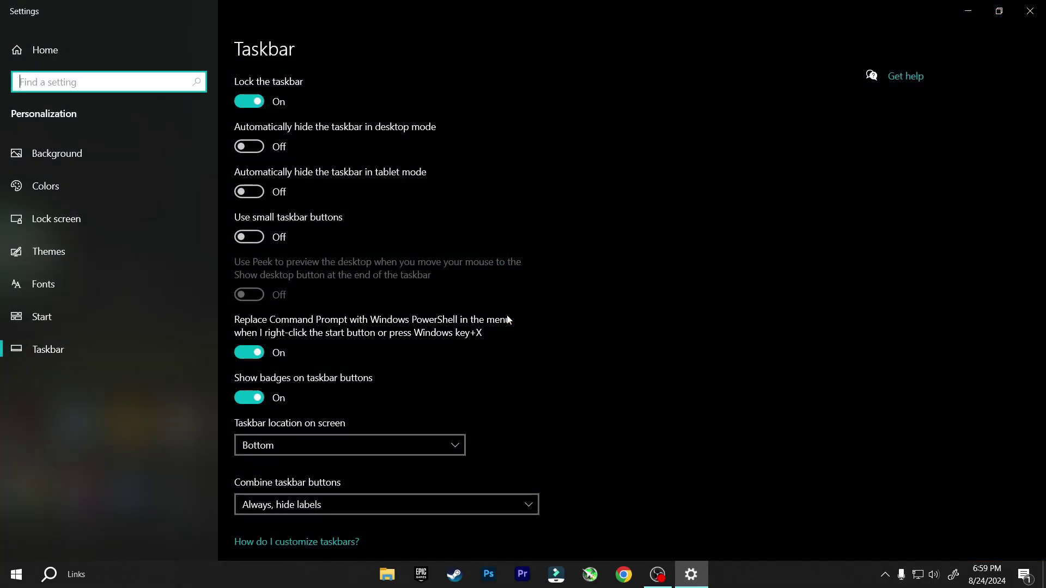
pyautogui.click(73, 185)
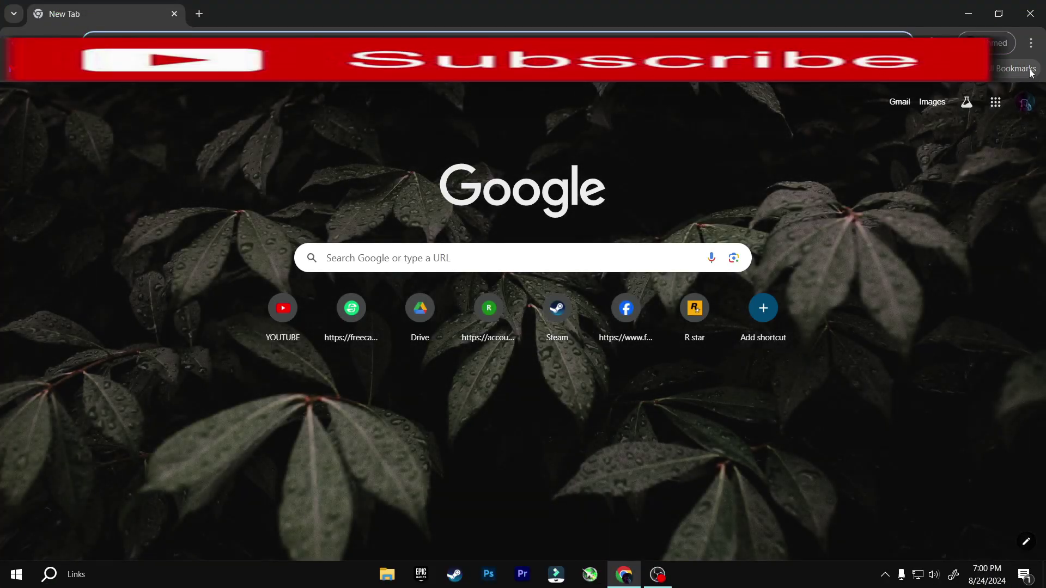
# Step: Turn off 'Continue running background apps when Google Chrome is closed' in Chrome's System settings
pyautogui.click(1031, 43)
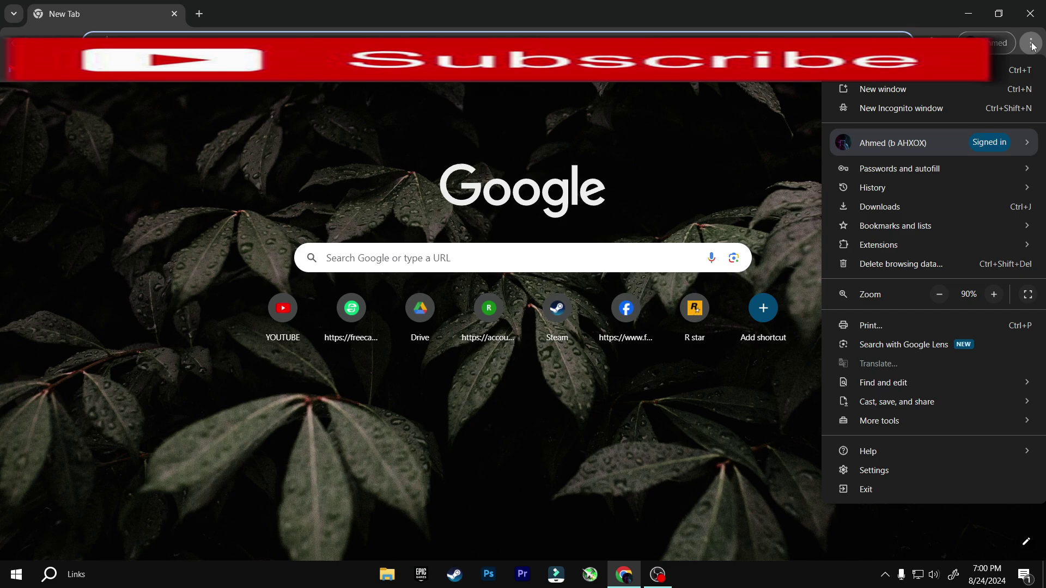
pyautogui.click(908, 473)
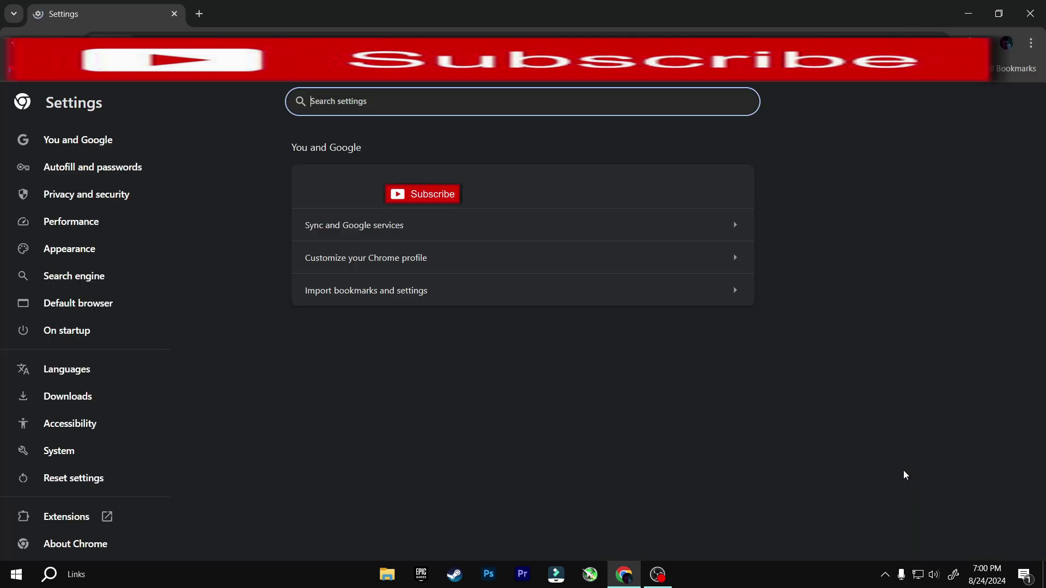
pyautogui.click(69, 457)
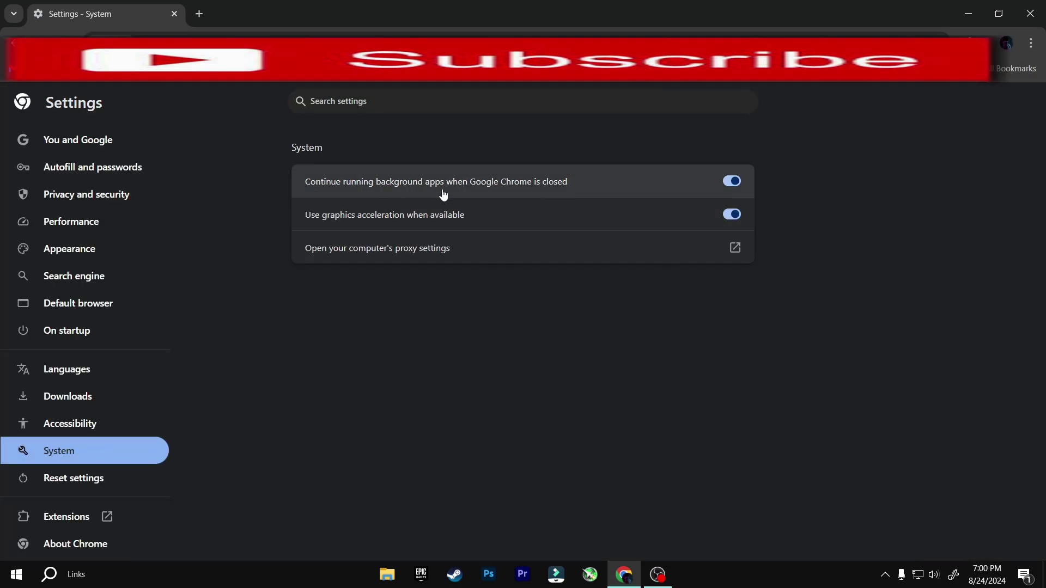
pyautogui.click(733, 182)
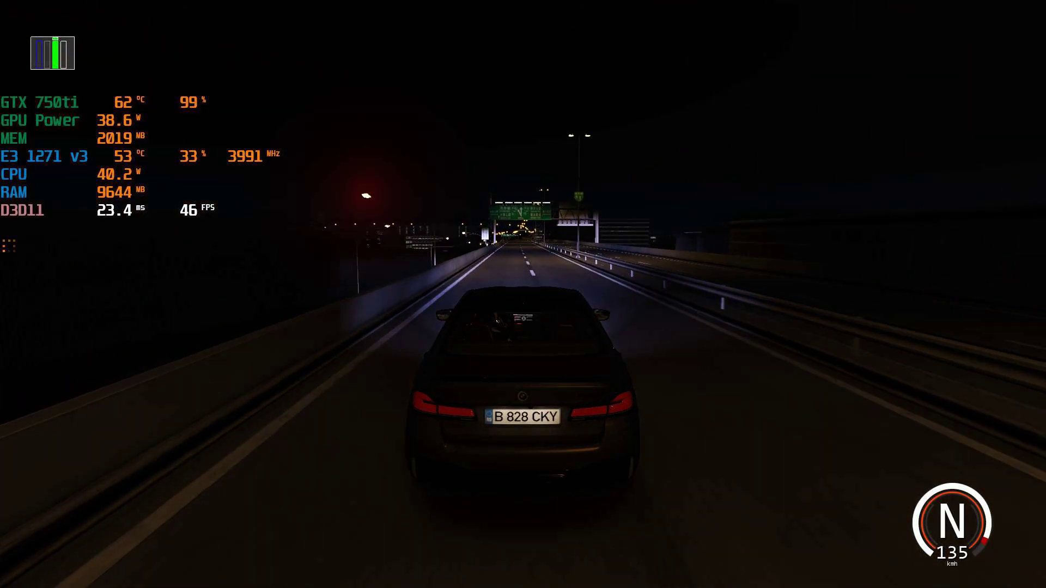